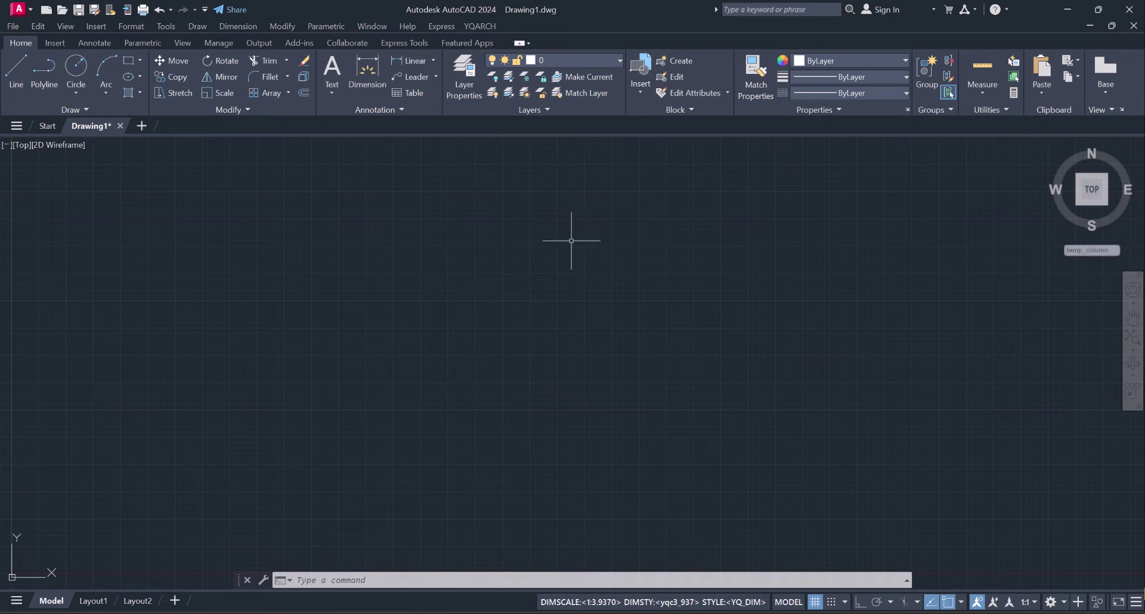
# Set the YQArch default drawing units to cm via System Setup.
pyautogui.click(481, 27)
pyautogui.moveTo(505, 41)
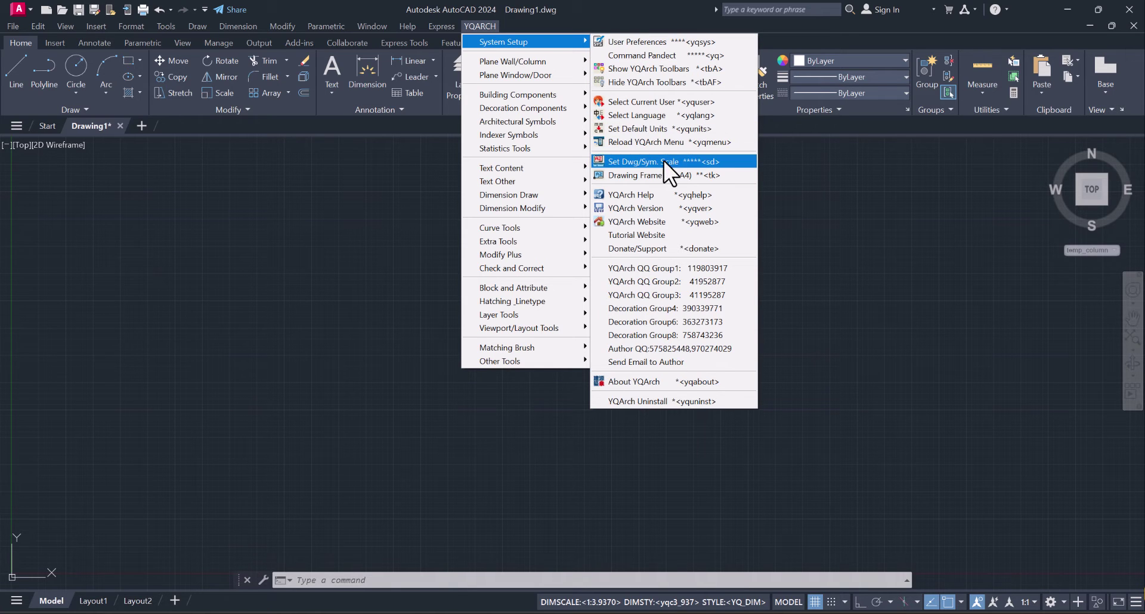
pyautogui.click(634, 129)
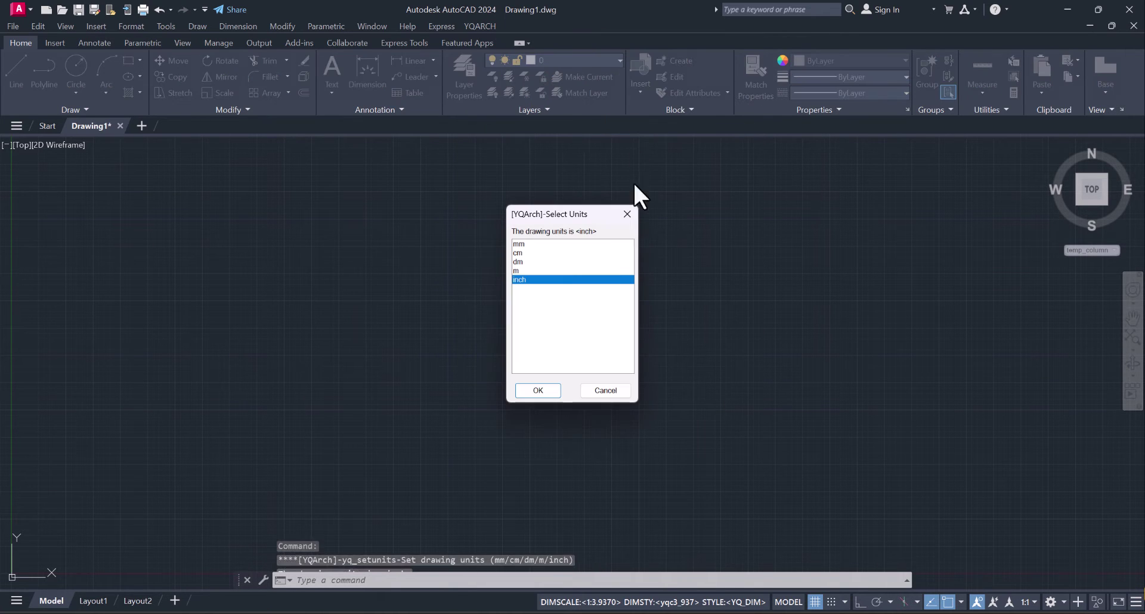
pyautogui.click(522, 252)
pyautogui.click(518, 252)
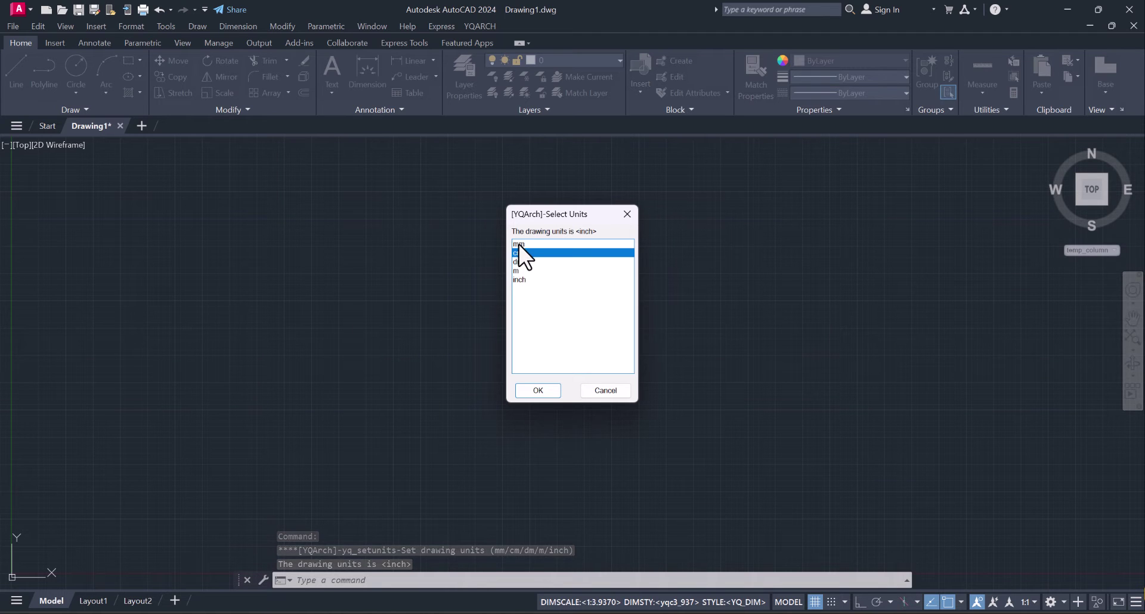
pyautogui.click(521, 252)
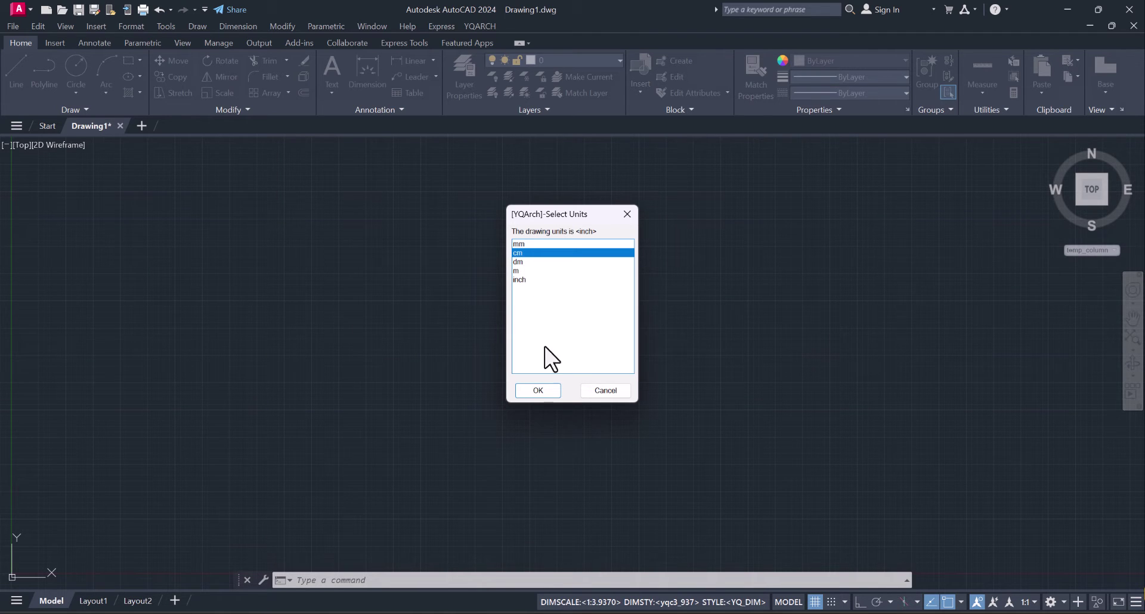
pyautogui.click(539, 390)
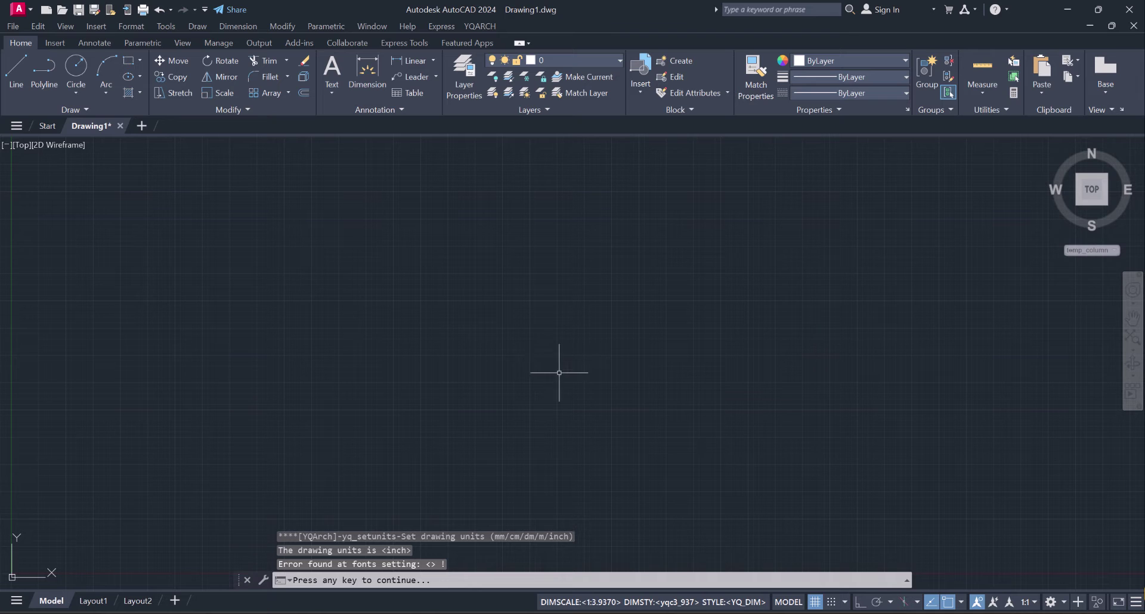
# Define a grid axis with Breadths 4*100 and Depths 4*100.
pyautogui.click(478, 28)
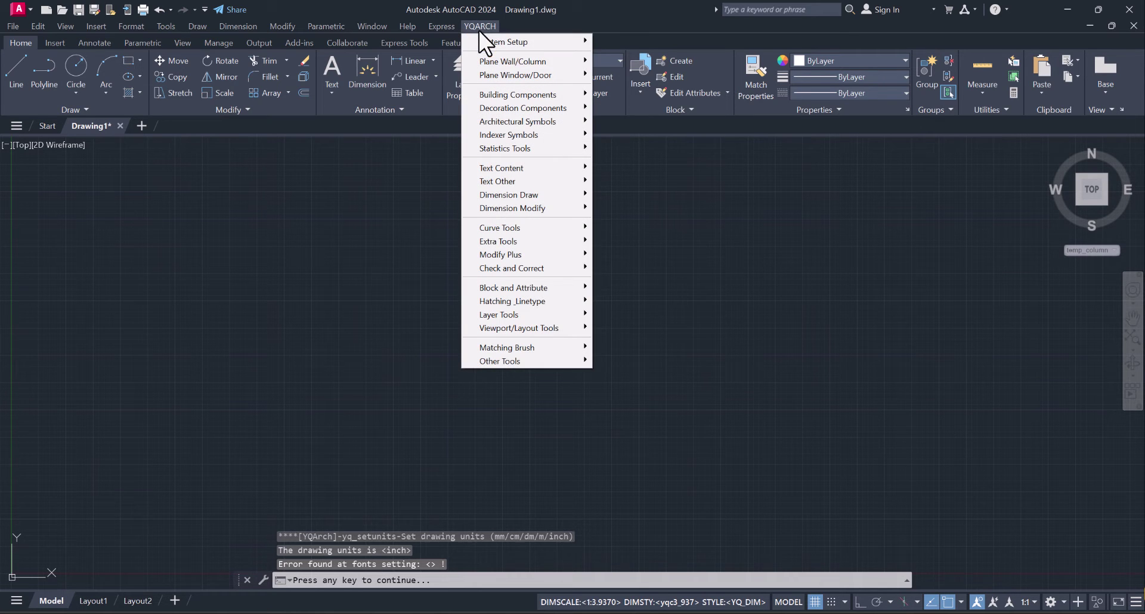
pyautogui.moveTo(519, 60)
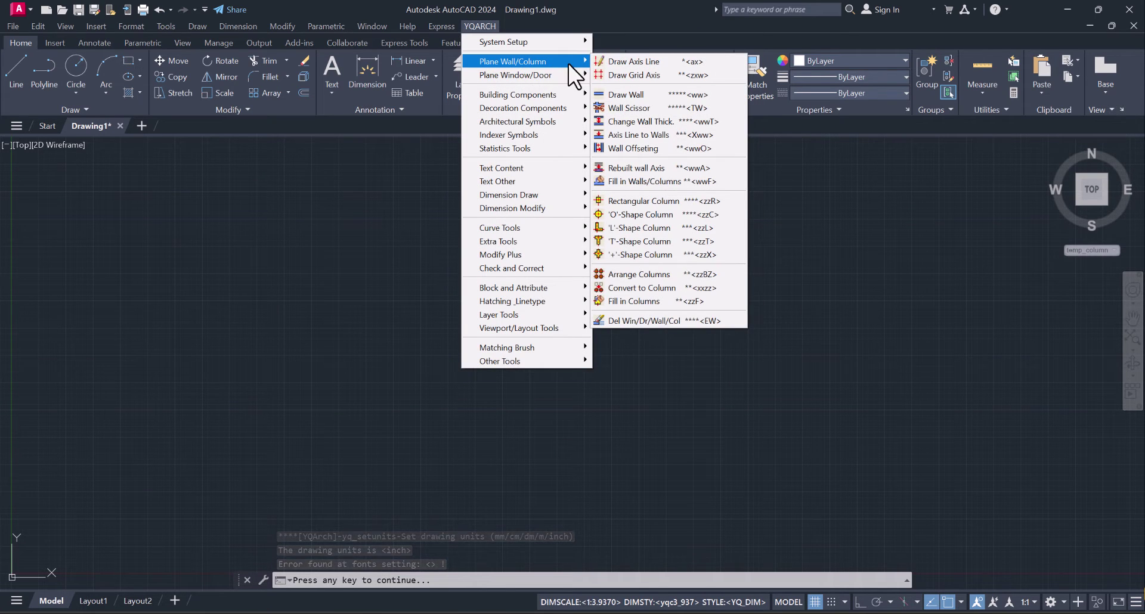
pyautogui.click(632, 76)
pyautogui.click(482, 26)
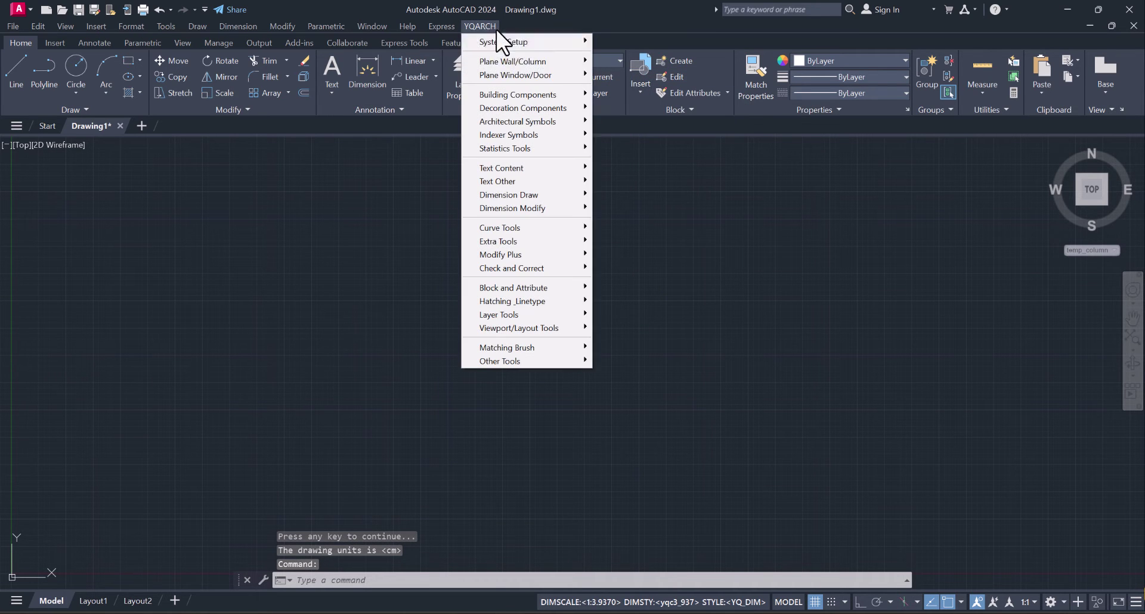
pyautogui.click(624, 76)
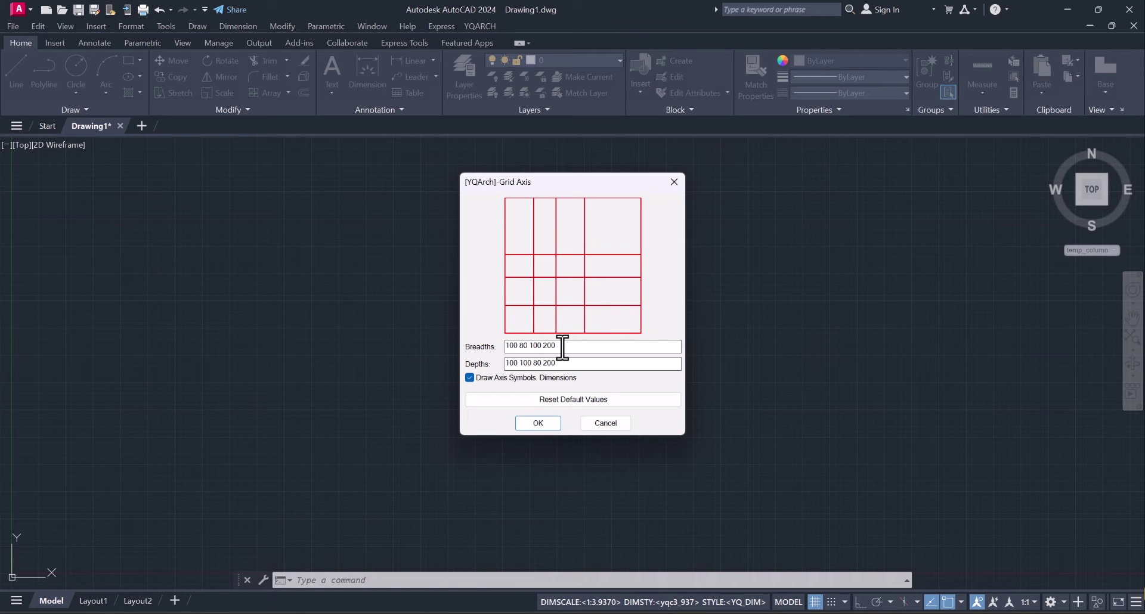
pyautogui.moveTo(562, 346); pyautogui.dragTo(496, 352)
pyautogui.write('4')
pyautogui.write('*')
pyautogui.write('1')
pyautogui.write('00')
pyautogui.moveTo(560, 363); pyautogui.dragTo(492, 365)
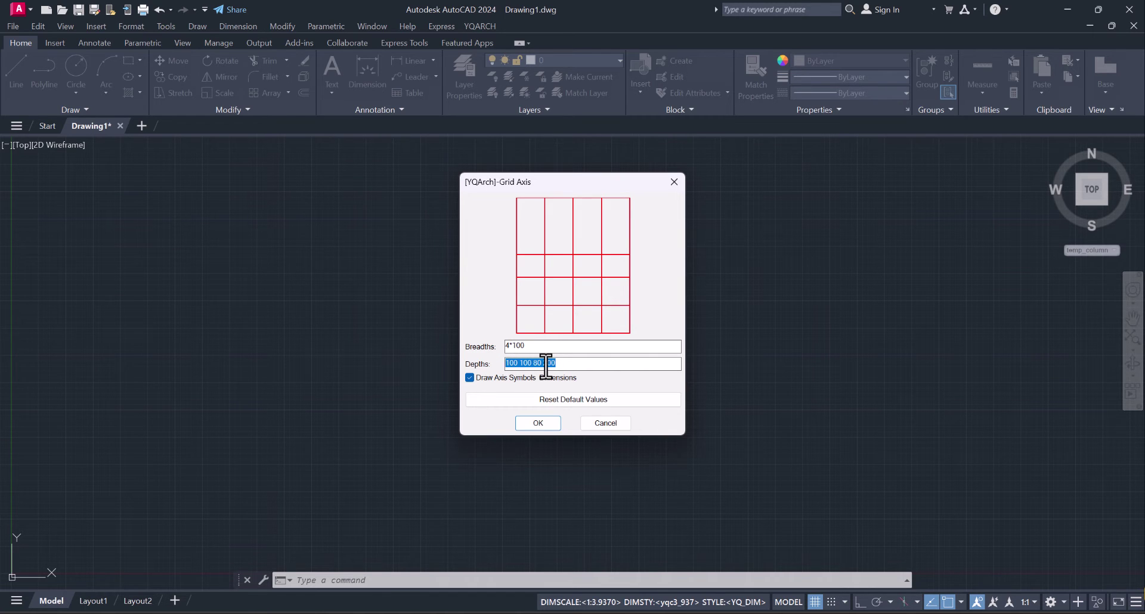
pyautogui.write('4*1')
pyautogui.write('00')
pyautogui.click(538, 423)
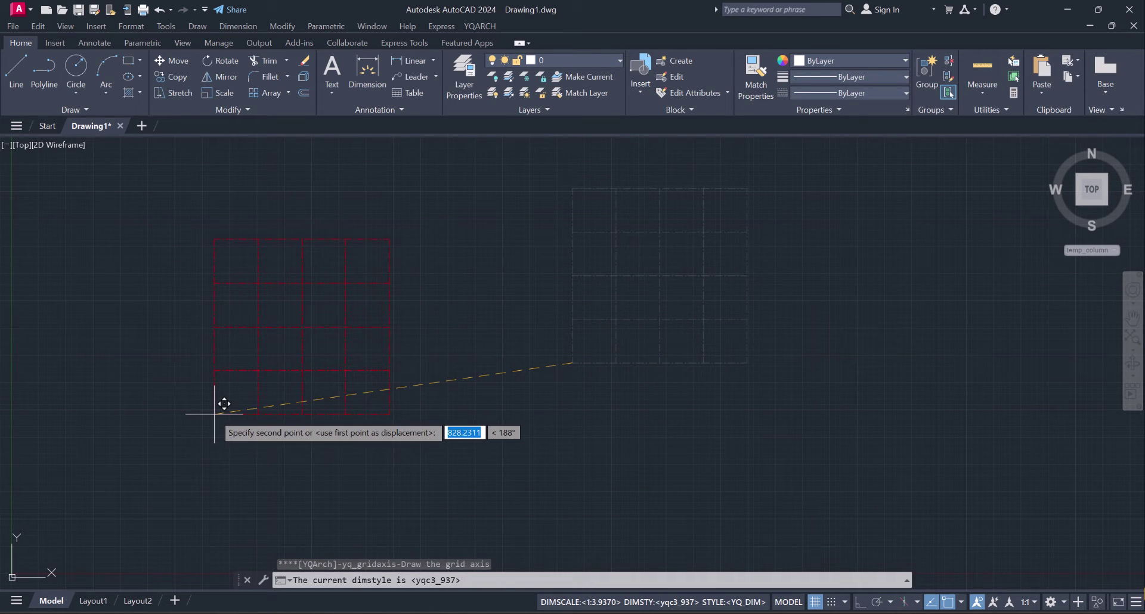
# Place the 4×100 grid on the left of the drawing with its bubbles and dimensions.
pyautogui.click(218, 414)
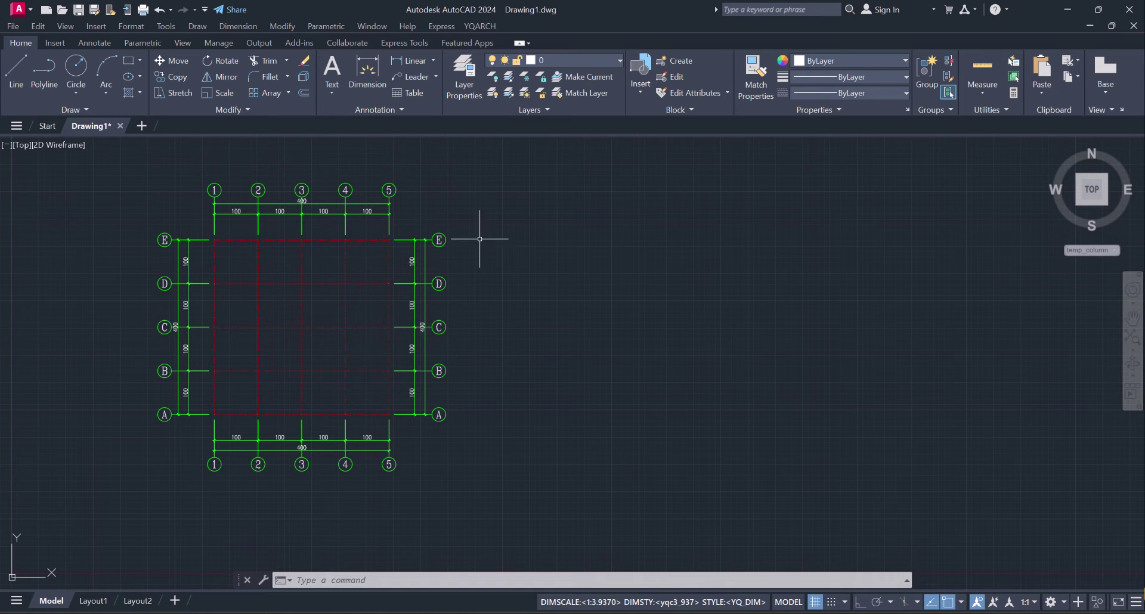
pyautogui.click(480, 26)
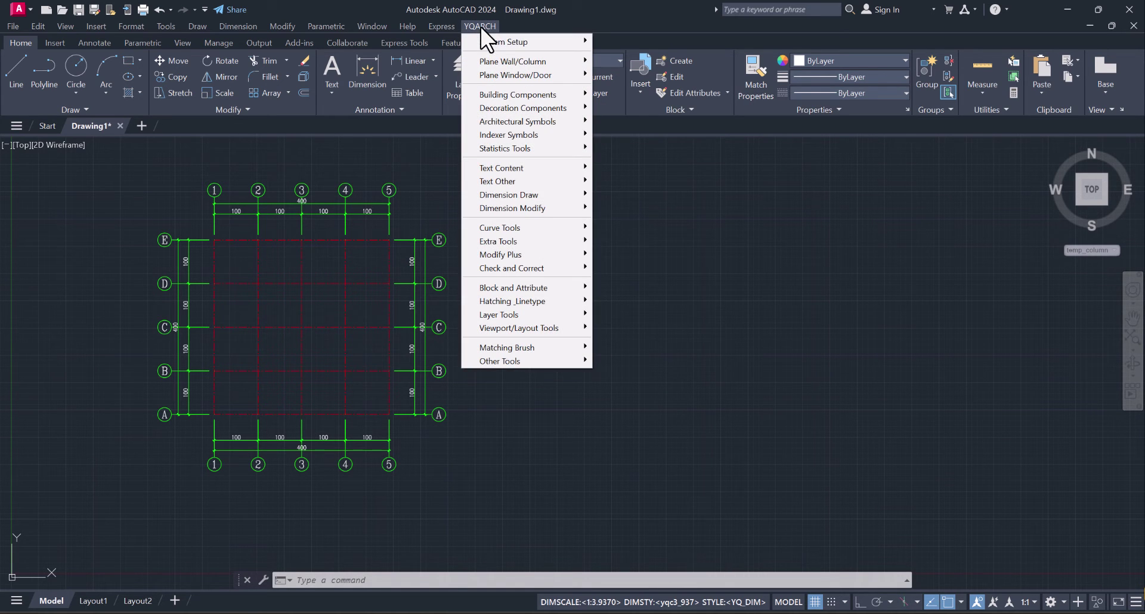
pyautogui.moveTo(523, 61)
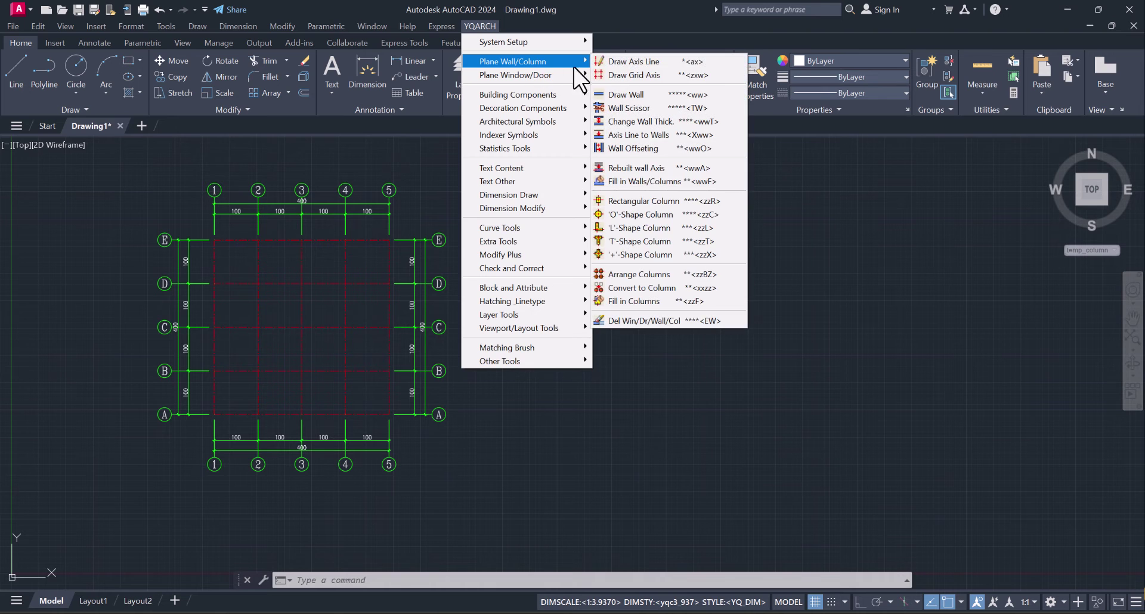
pyautogui.click(613, 73)
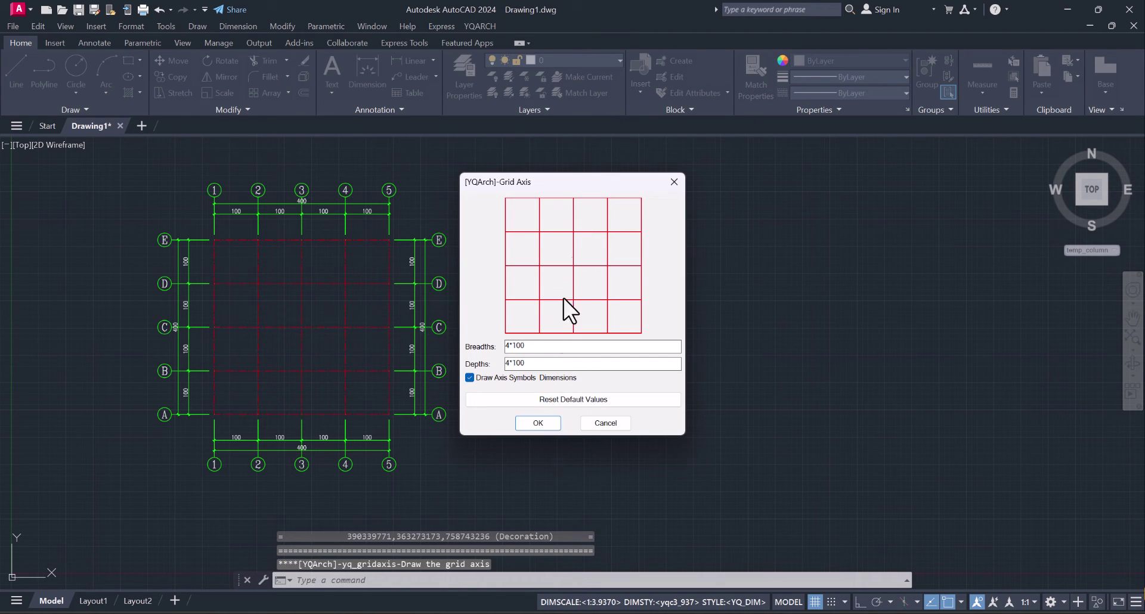
pyautogui.moveTo(550, 350); pyautogui.dragTo(486, 349)
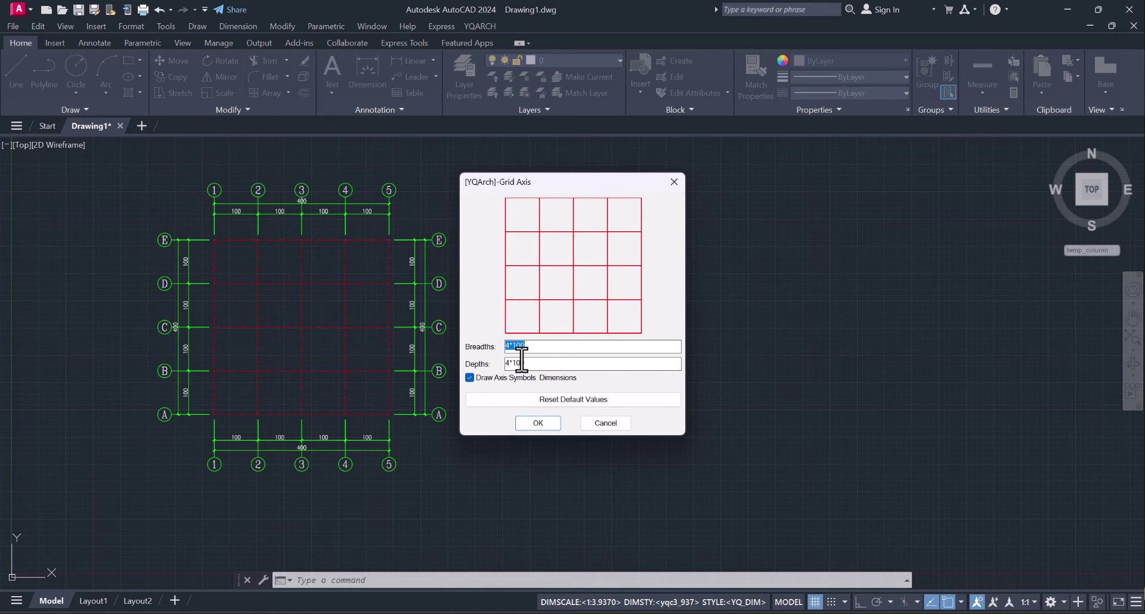
pyautogui.write('100 150')
pyautogui.click(536, 366)
pyautogui.moveTo(537, 364); pyautogui.dragTo(499, 365)
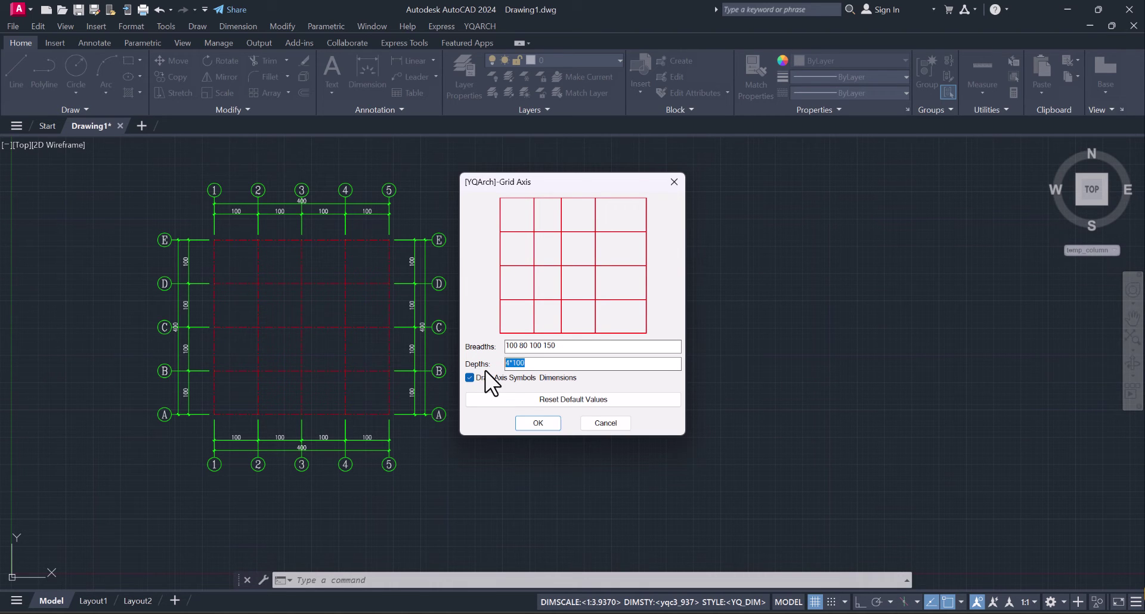
pyautogui.write('100')
pyautogui.write(' 100')
pyautogui.write(' 80')
pyautogui.write(' 150')
pyautogui.click(564, 346)
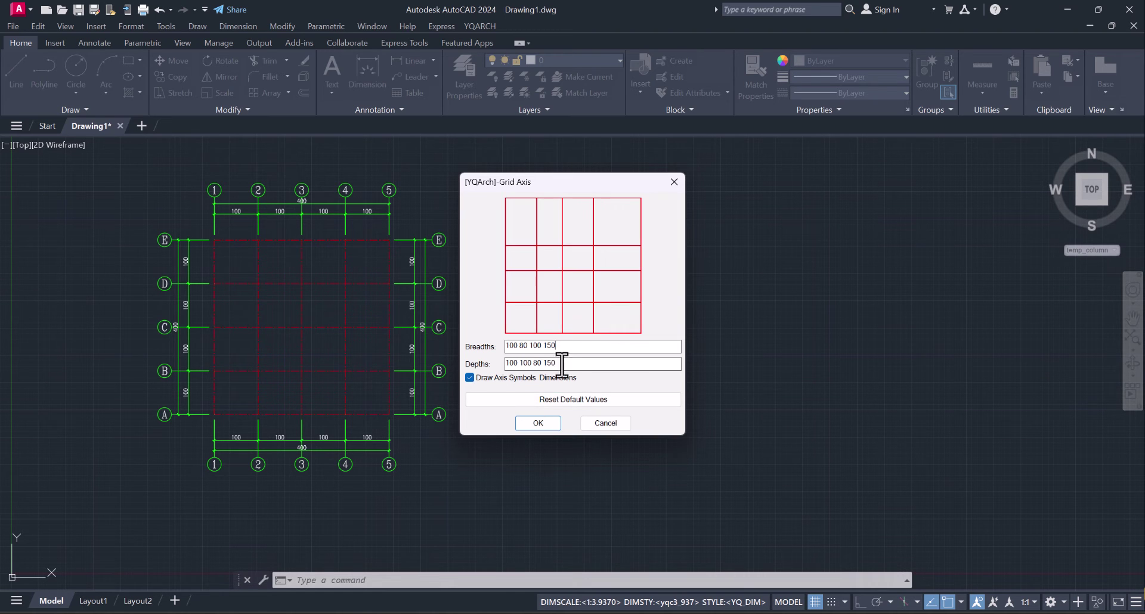
pyautogui.click(541, 421)
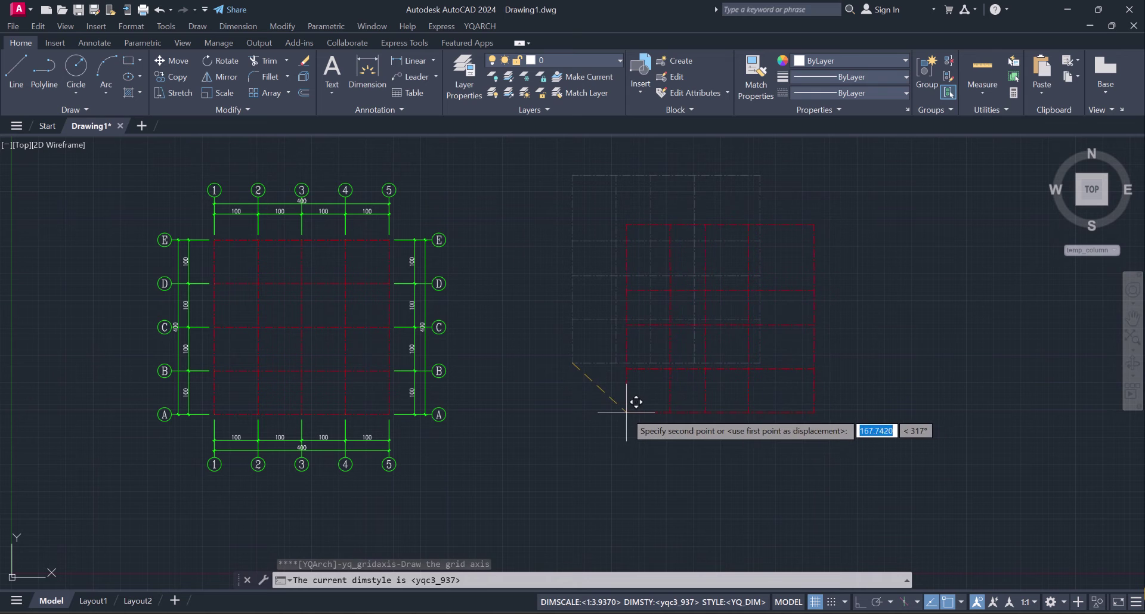
# Place the uneven grid to the right of the first plan and frame both plans.
pyautogui.click(631, 411)
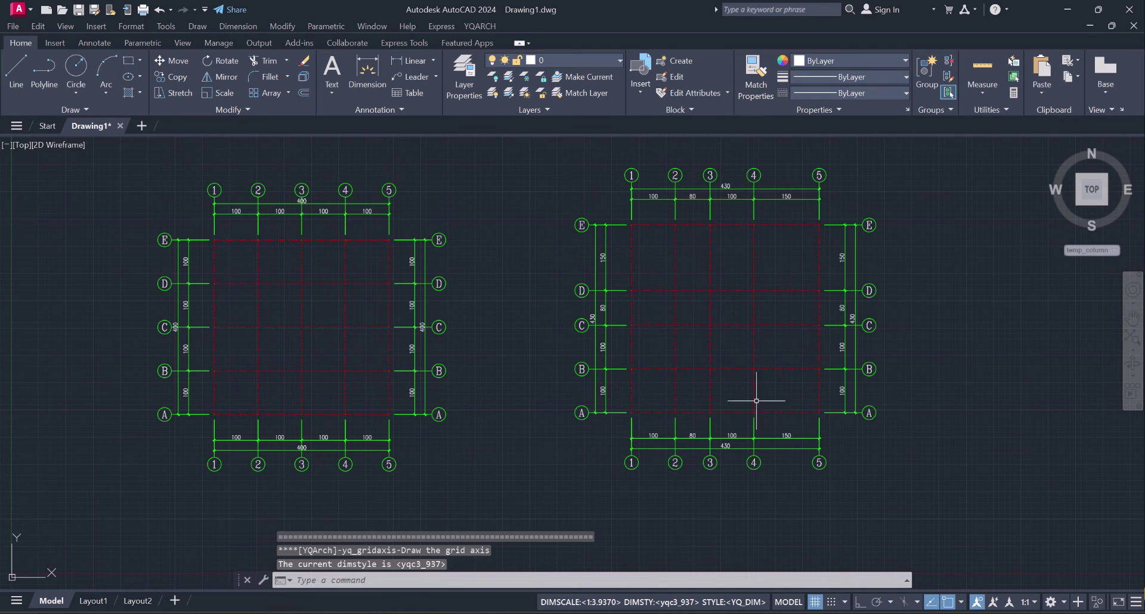
pyautogui.moveTo(936, 378); pyautogui.dragTo(917, 388, button='middle')
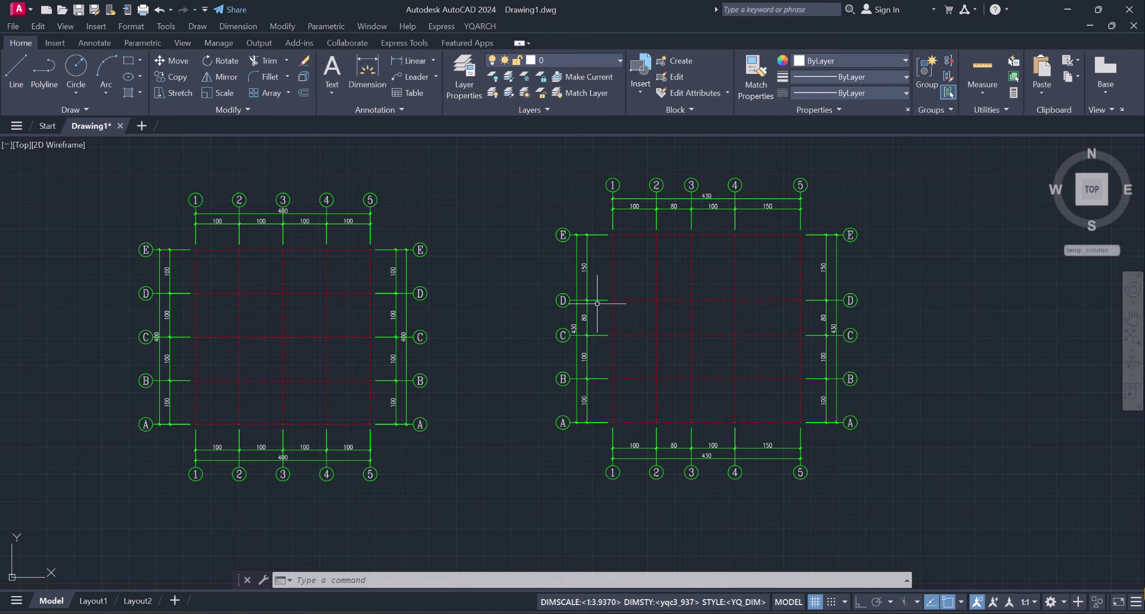
pyautogui.click(483, 26)
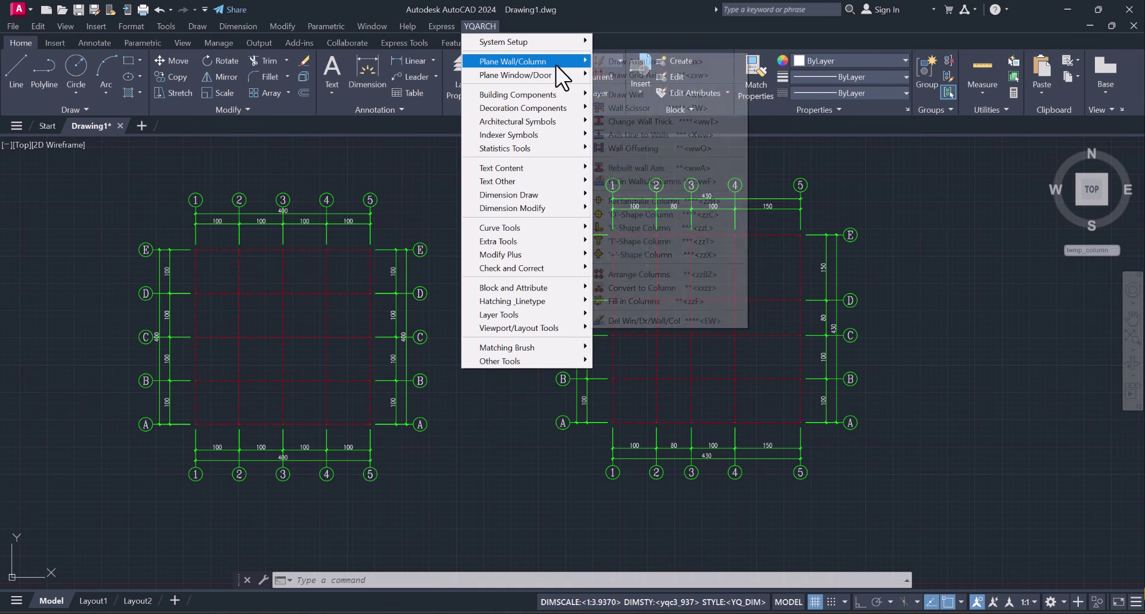
pyautogui.moveTo(513, 60)
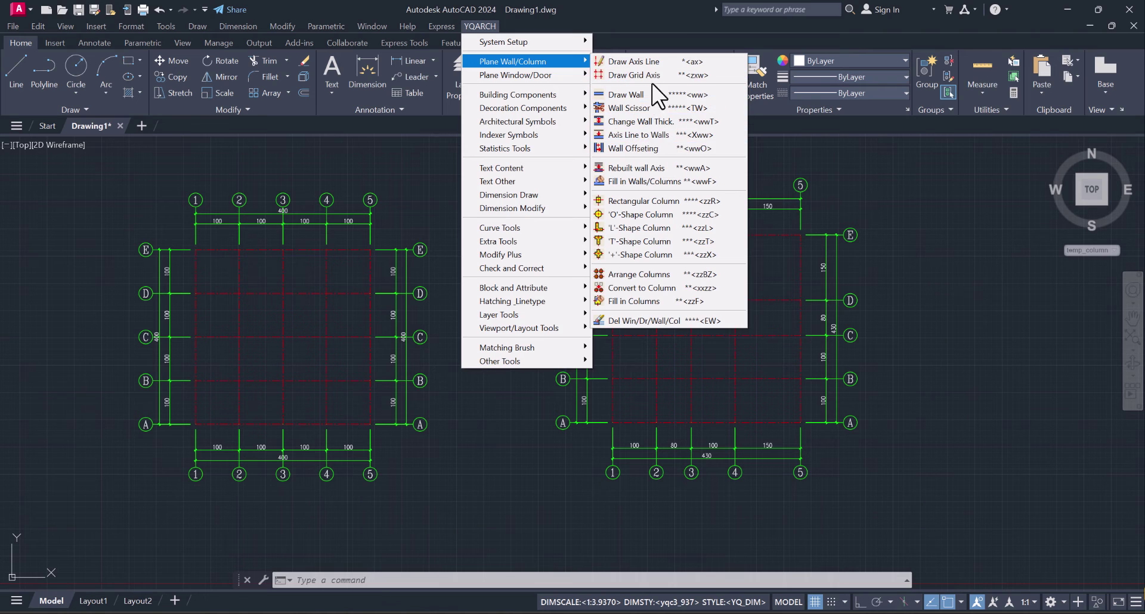
# Start Arrange Columns with filled rectangular columns sized 40,40.
pyautogui.click(650, 274)
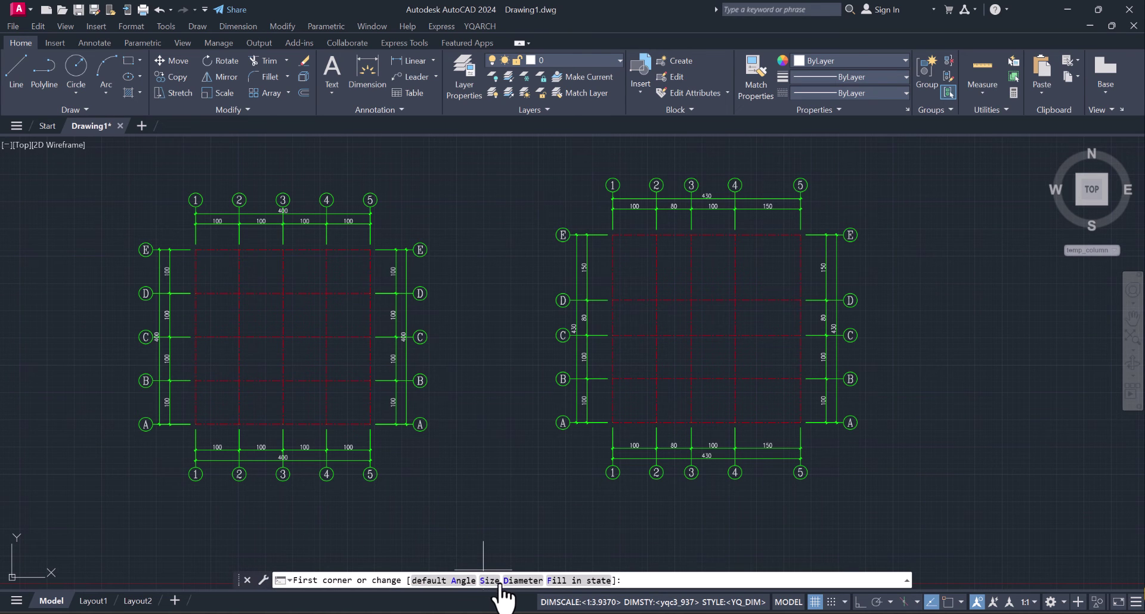
pyautogui.click(499, 583)
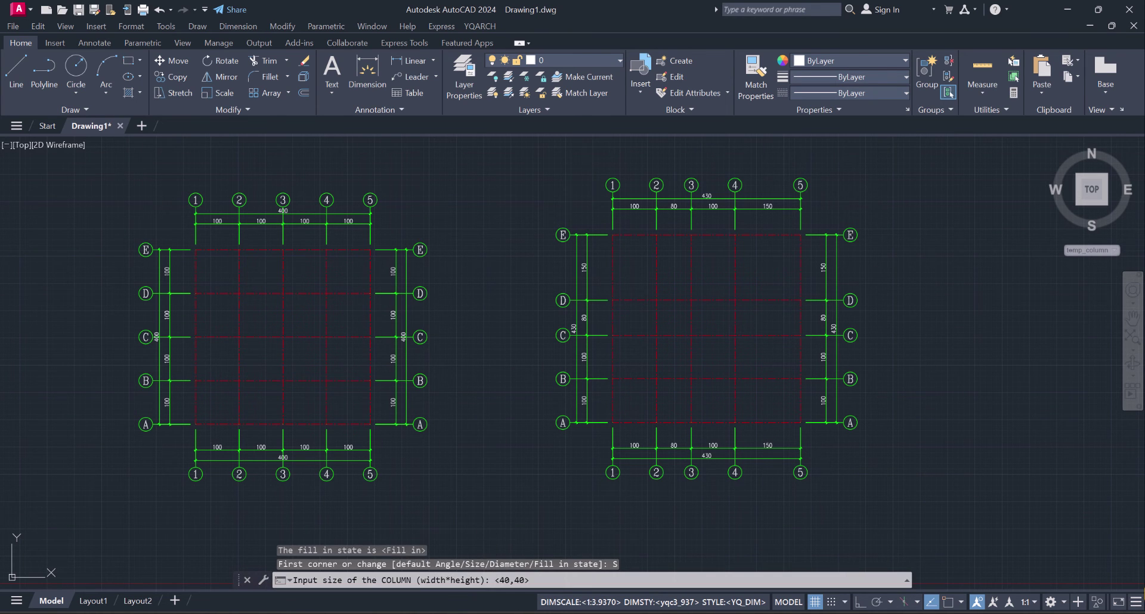
pyautogui.write('40')
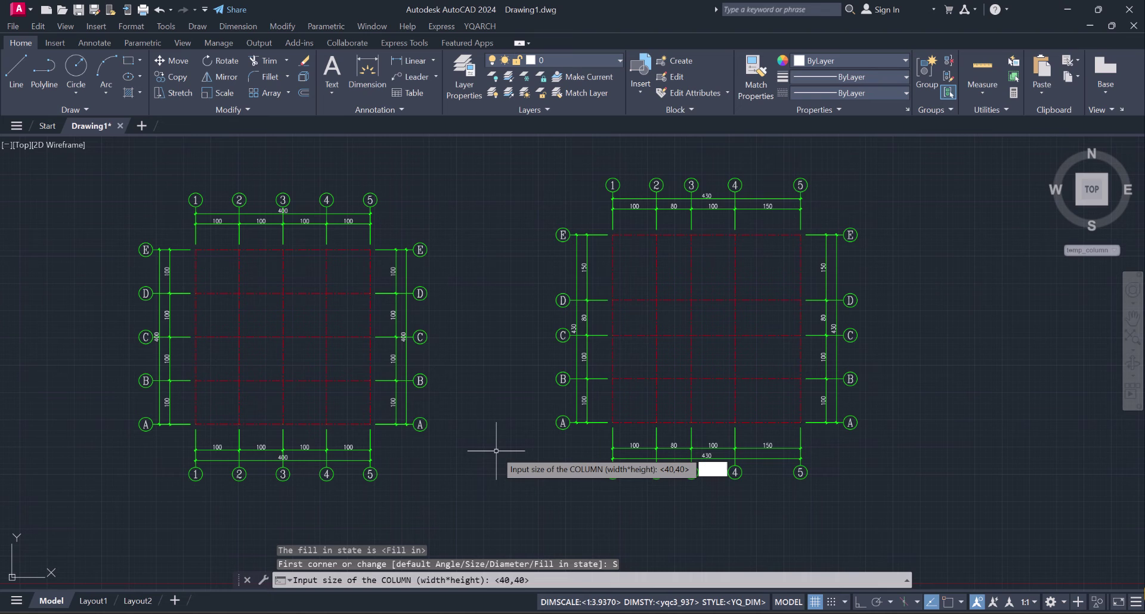
pyautogui.write(',4')
pyautogui.write('0')
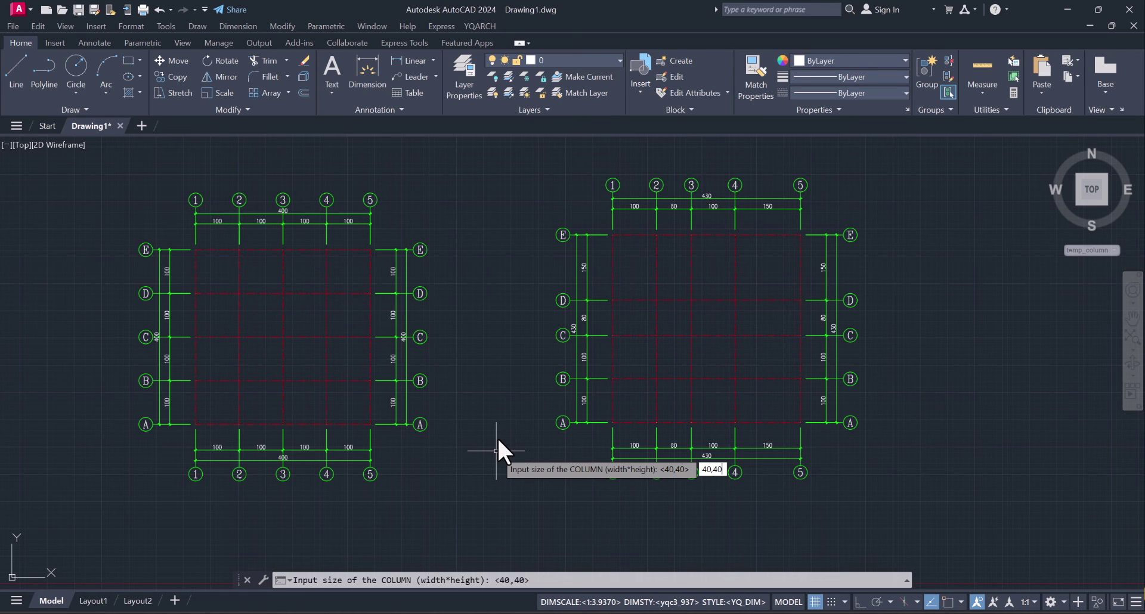
pyautogui.press('Return')
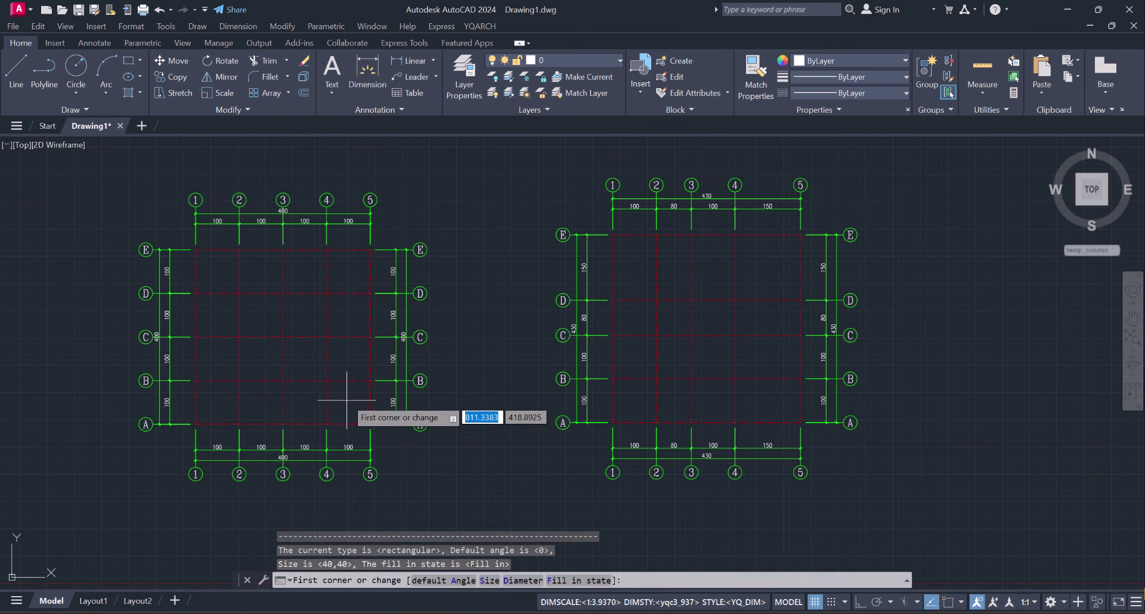
# Window the left grid's inner intersections to place nine 40×40 columns.
pyautogui.click(346, 396)
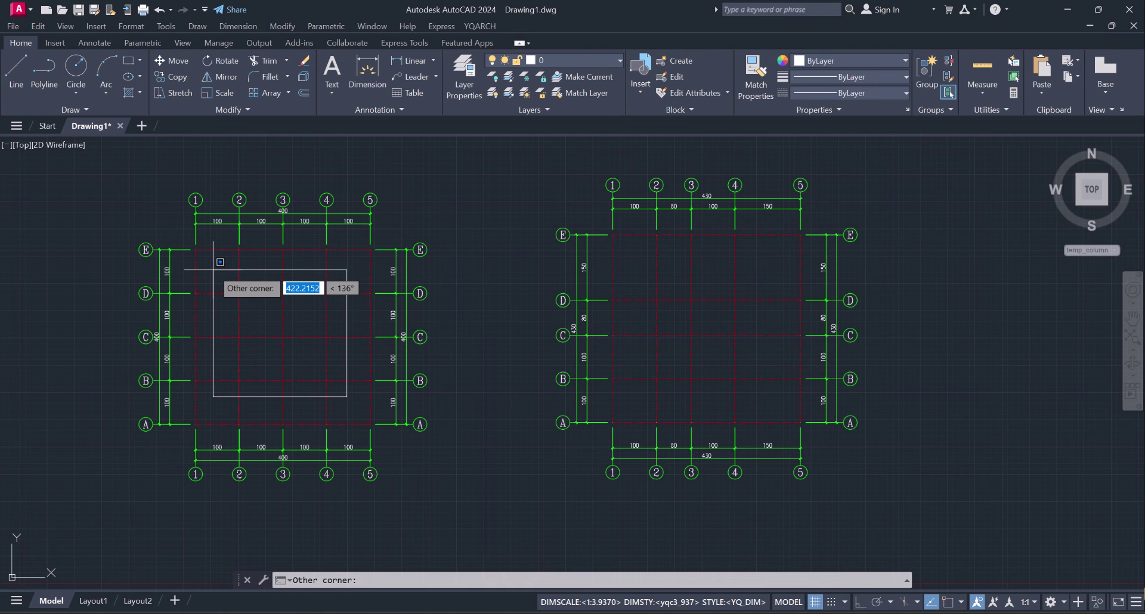
pyautogui.click(214, 270)
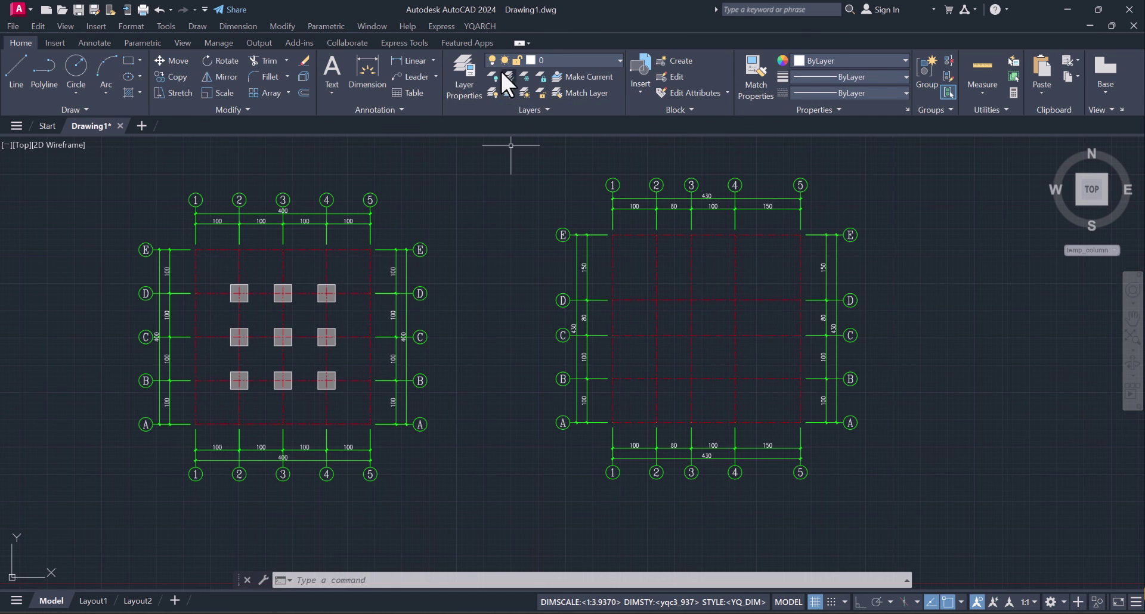
# Place 50-diameter round columns on the right grid's nine inner intersections.
pyautogui.click(483, 26)
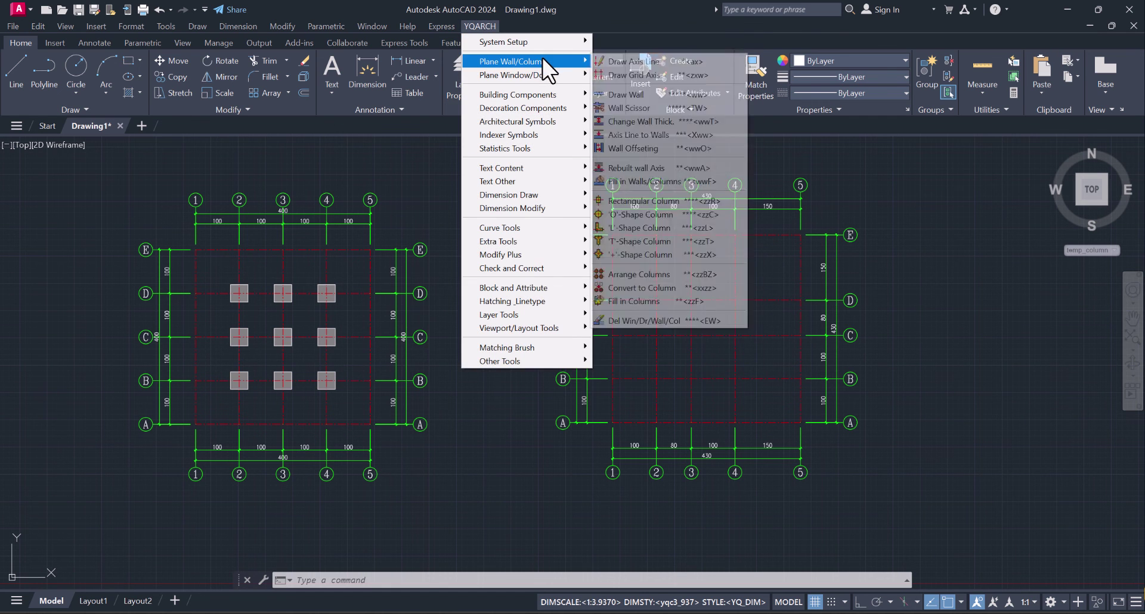
pyautogui.moveTo(512, 61)
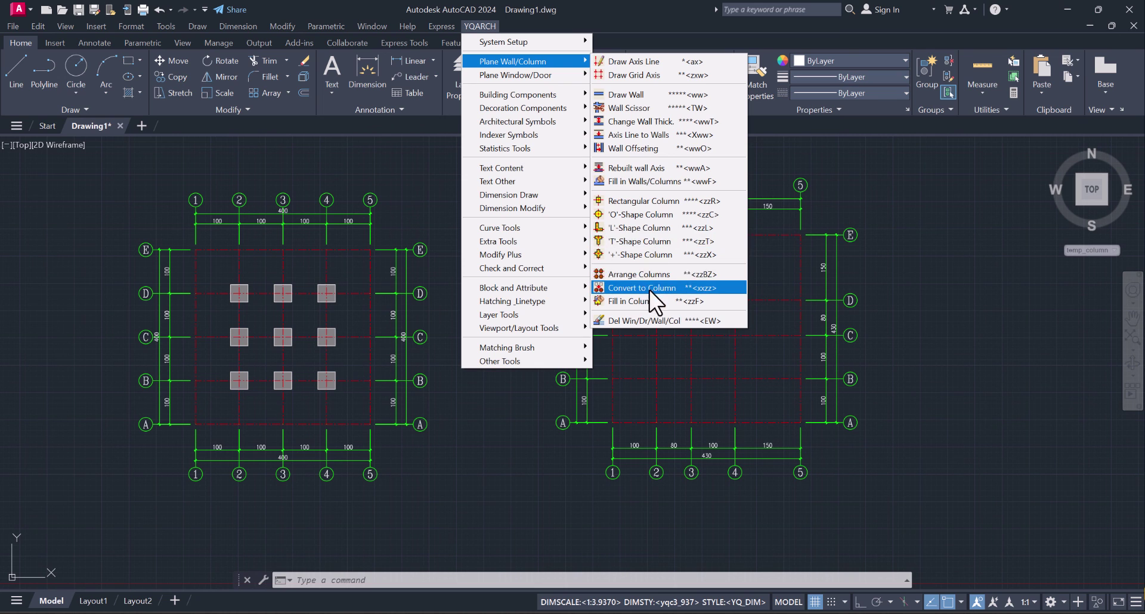
pyautogui.click(645, 278)
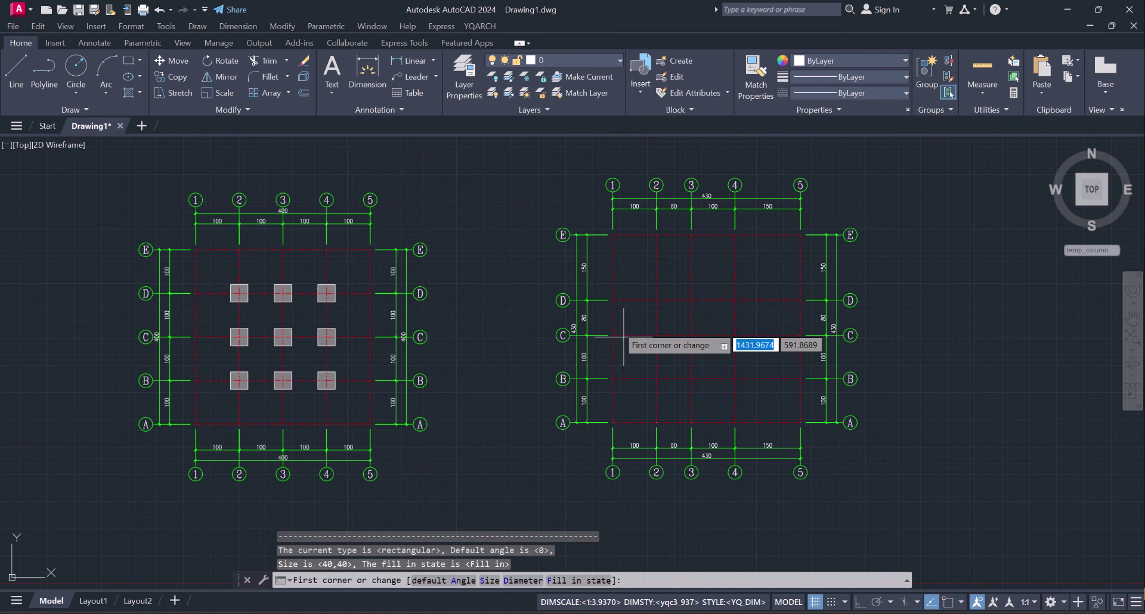
pyautogui.click(529, 580)
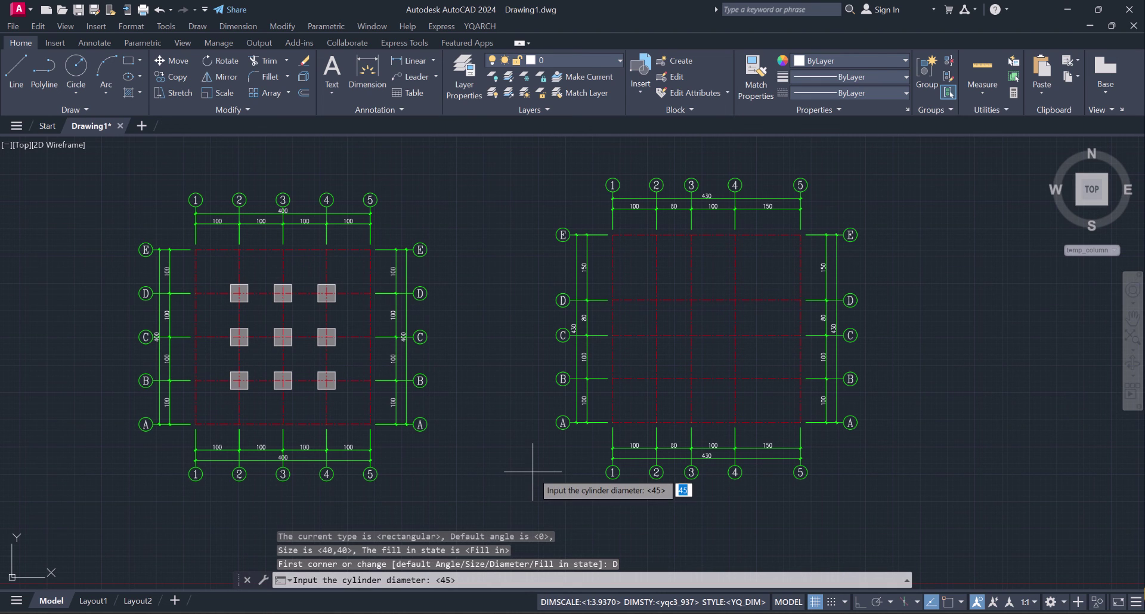
pyautogui.write('50')
pyautogui.press('Return')
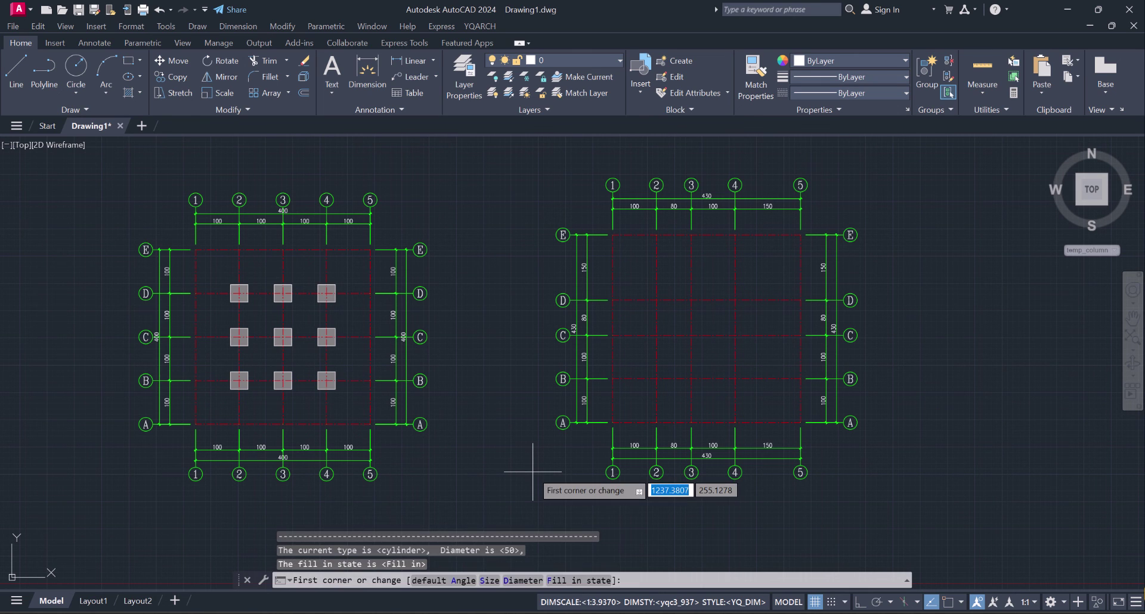
pyautogui.click(770, 400)
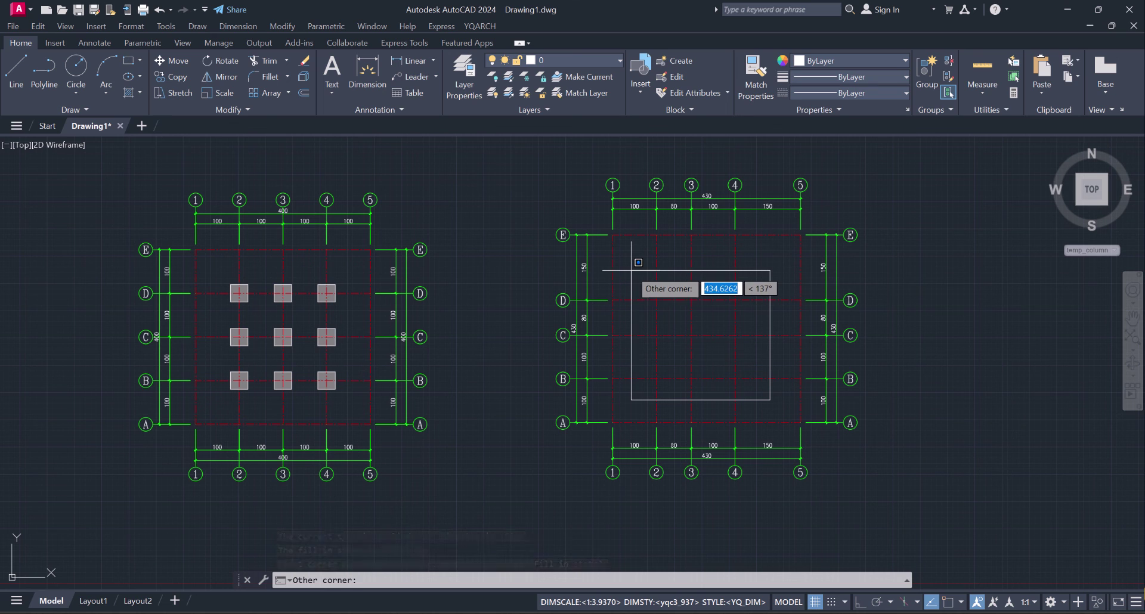
pyautogui.click(631, 270)
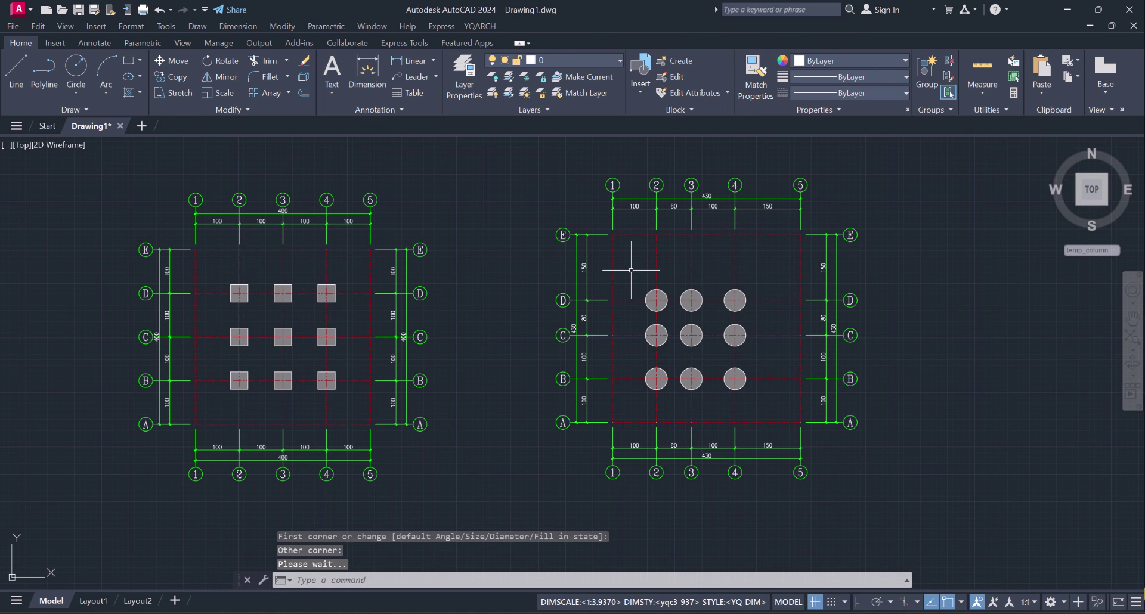